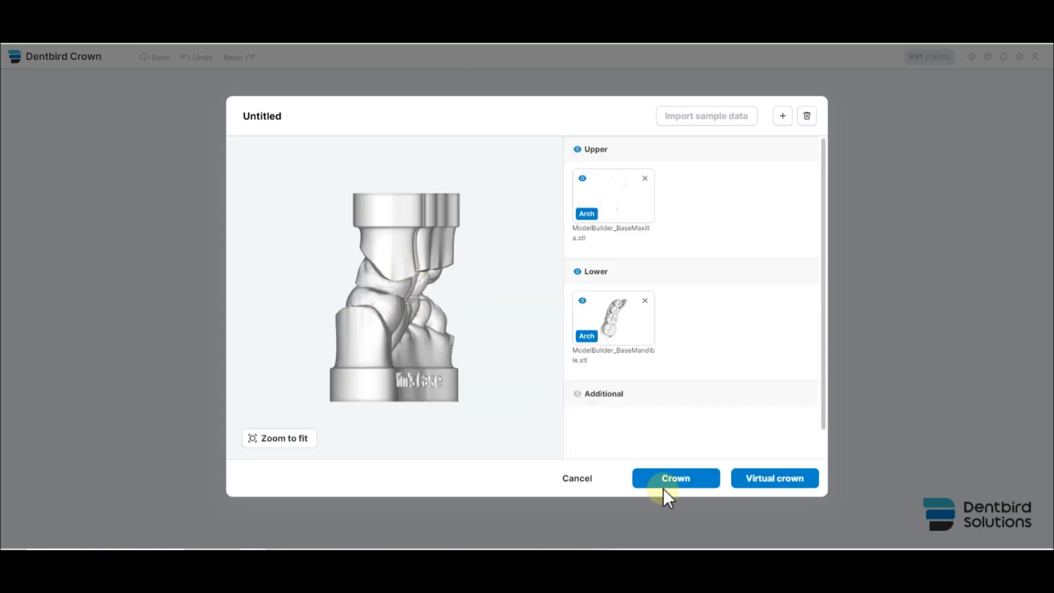
Start a crown design from the imported arches and accept the Milling (Zirconia) parameters, opting not to show them again.
click(676, 481)
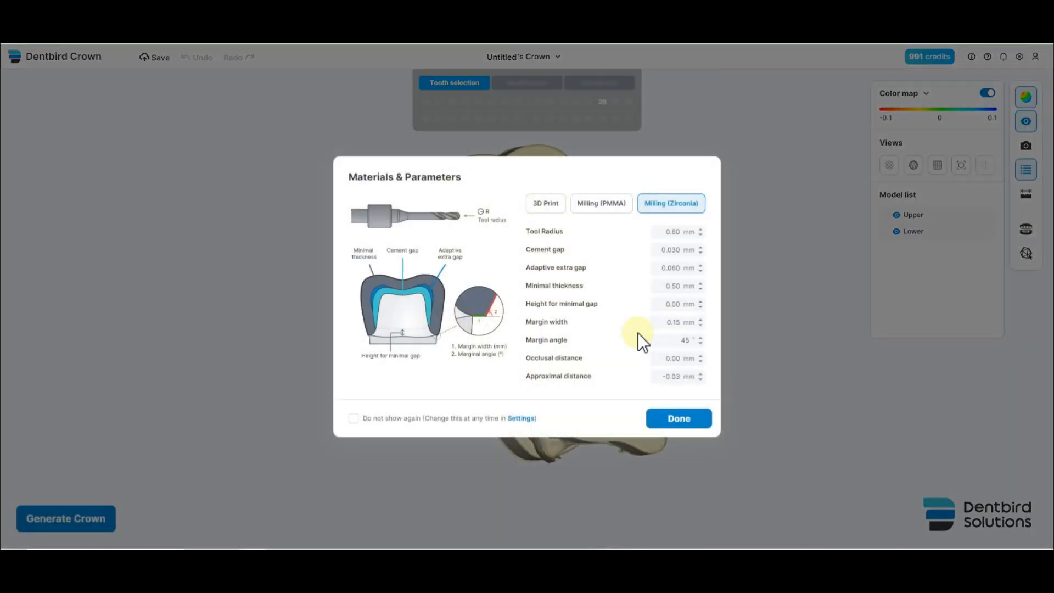
click(357, 419)
click(669, 423)
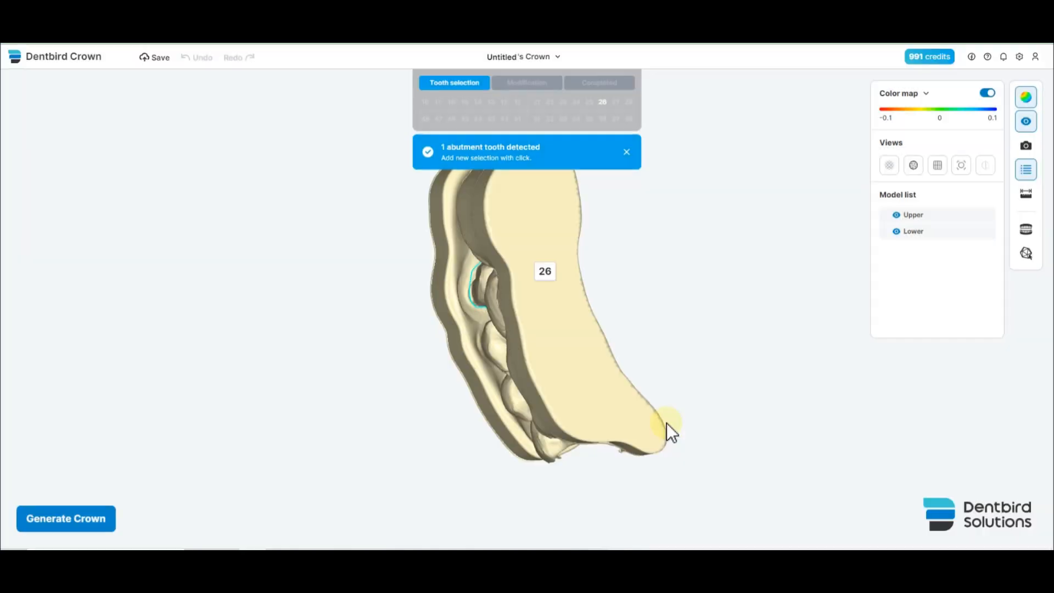
Hide the lower arch and open the detected margin line of tooth 26 for editing.
click(896, 231)
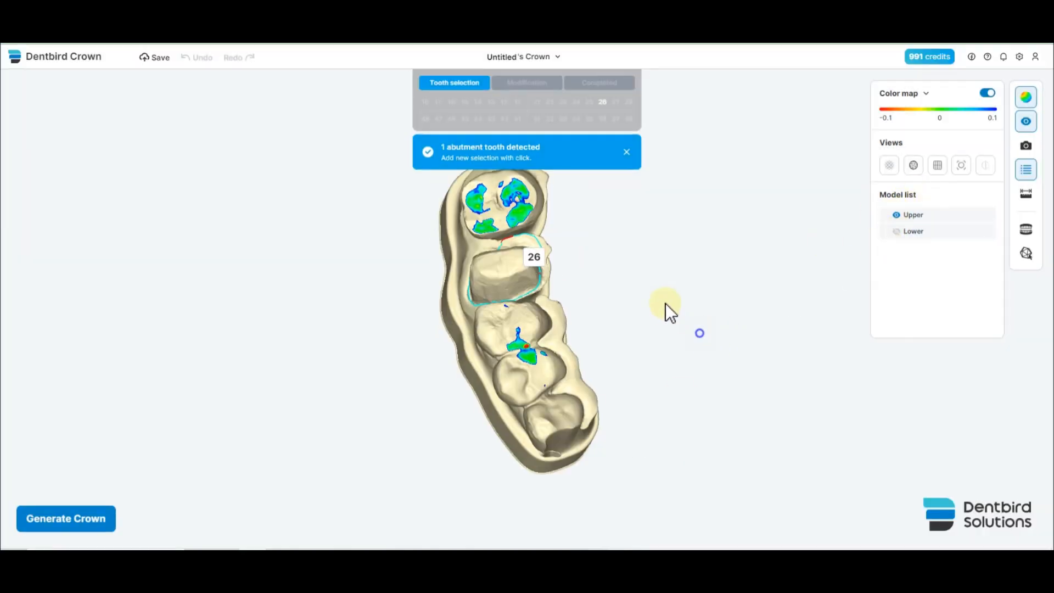
scroll(509, 262, up, 10)
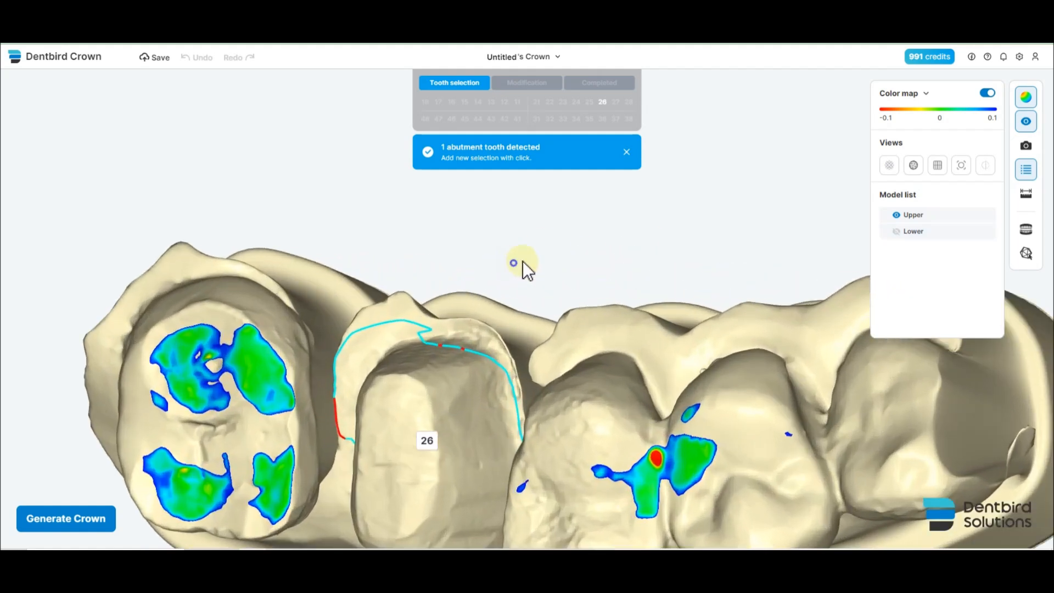
right_drag(523, 261, 568, 314)
mouse_move(568, 314)
mouse_down()
mouse_move(602, 238)
mouse_move(622, 239)
mouse_move(613, 229)
mouse_move(500, 235)
mouse_up()
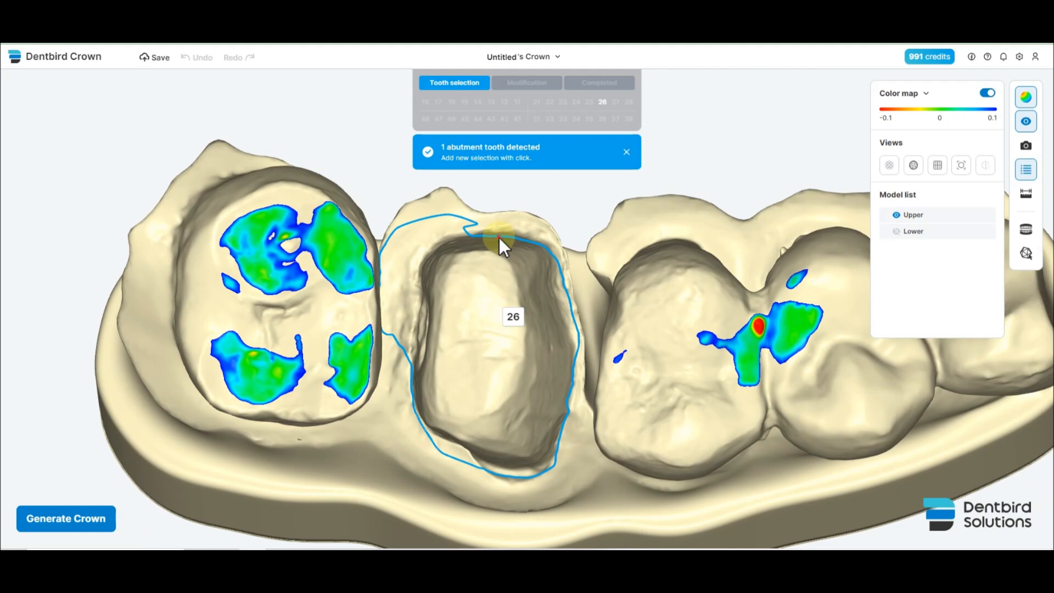
click(458, 236)
Set margin line editing to freehand drawing and redraw tooth 26's margin along the side facing the rear molar and around the adjoining end.
click(130, 115)
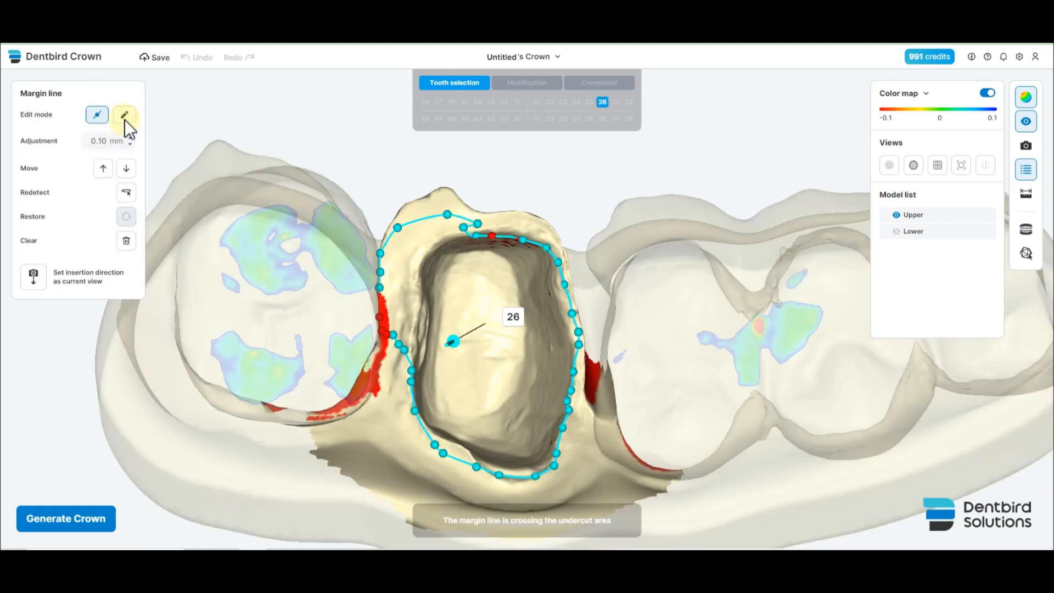
click(126, 118)
scroll(442, 231, up, 4)
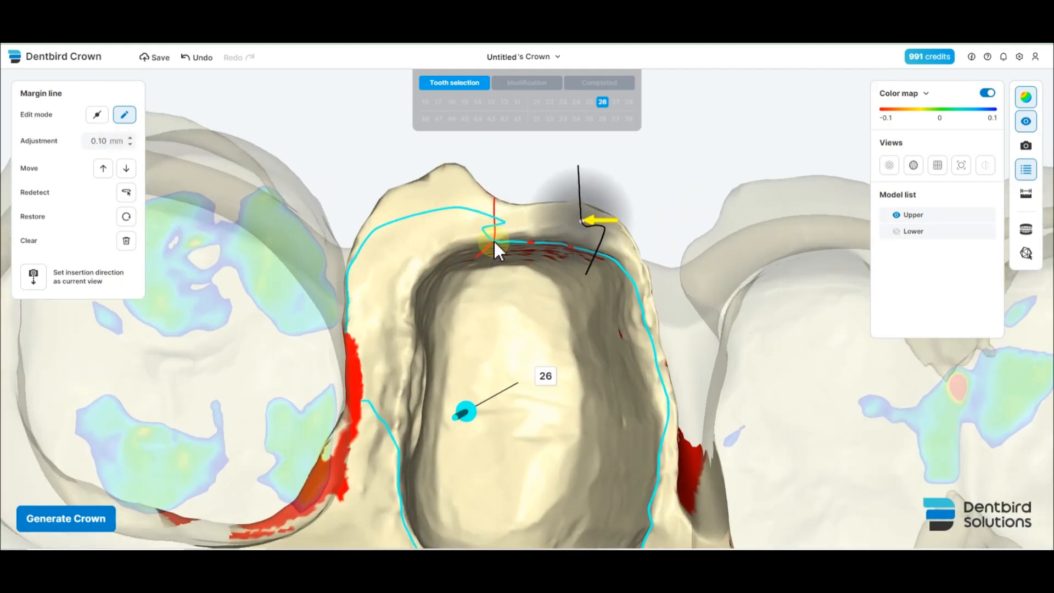
drag(494, 241, 452, 245)
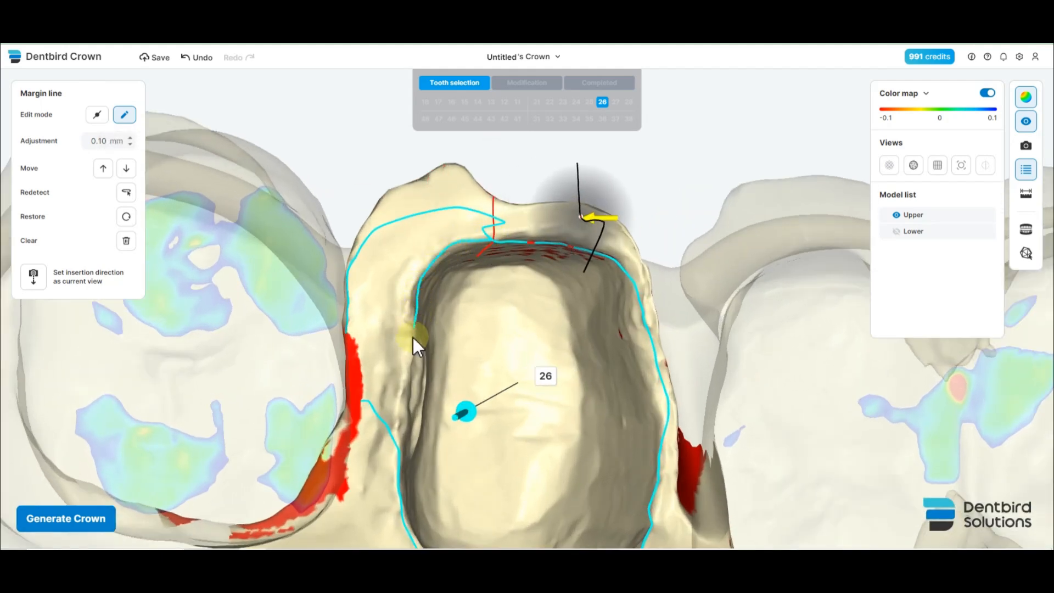
right_drag(397, 447, 393, 173)
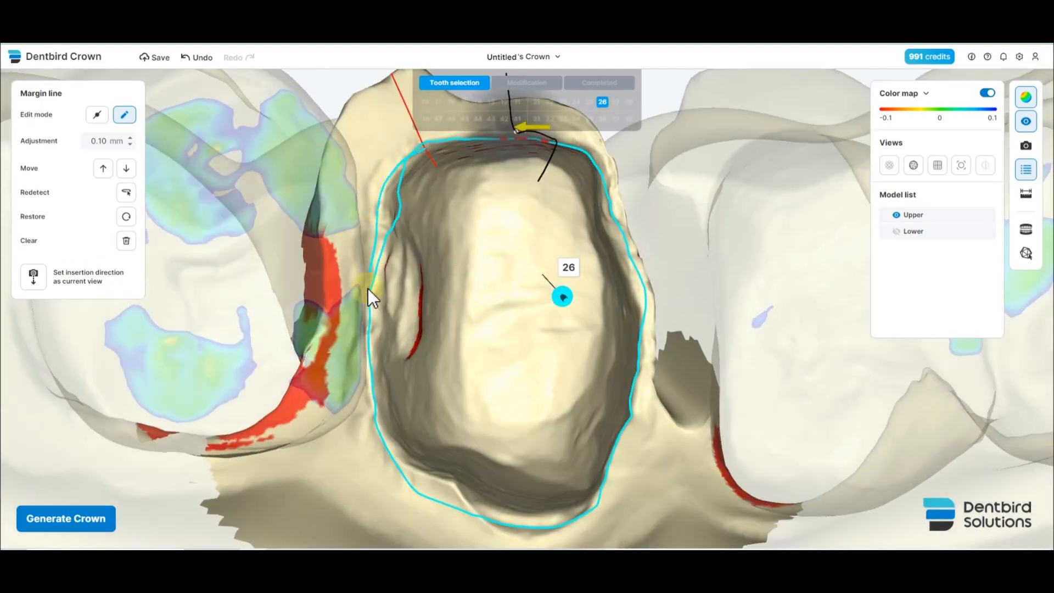
right_drag(468, 373, 413, 352)
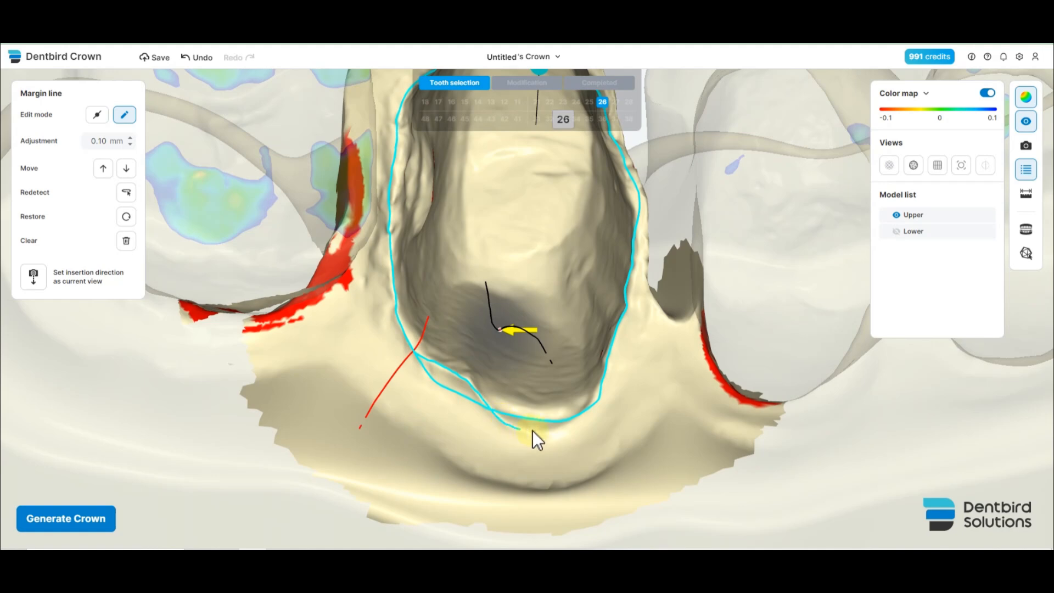
Redraw tooth 26's margin line along the side facing the premolars and around the undercut area at the opposite end.
right_drag(657, 341, 611, 463)
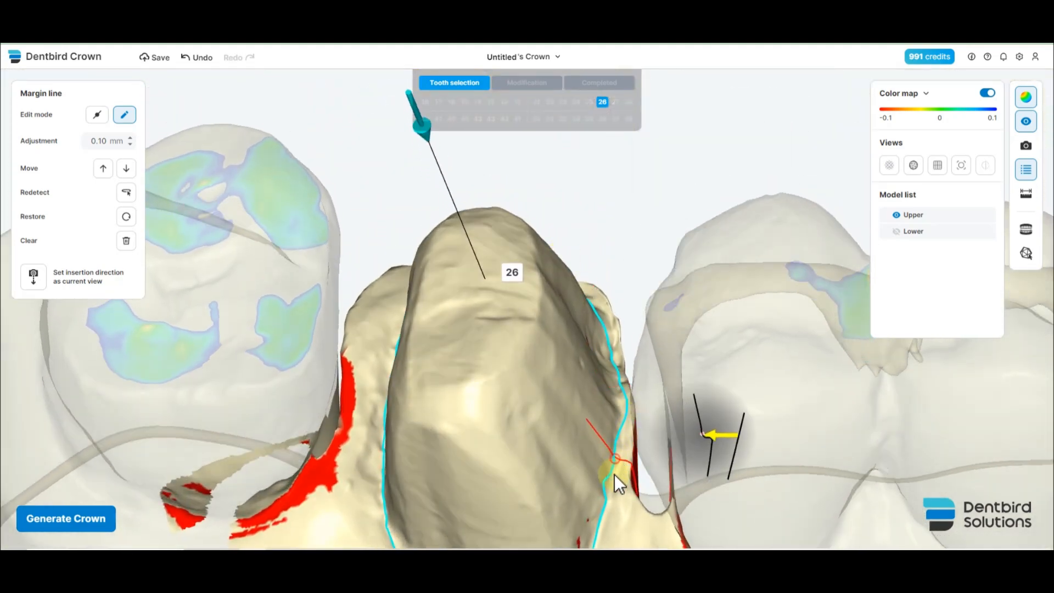
right_drag(634, 503, 431, 476)
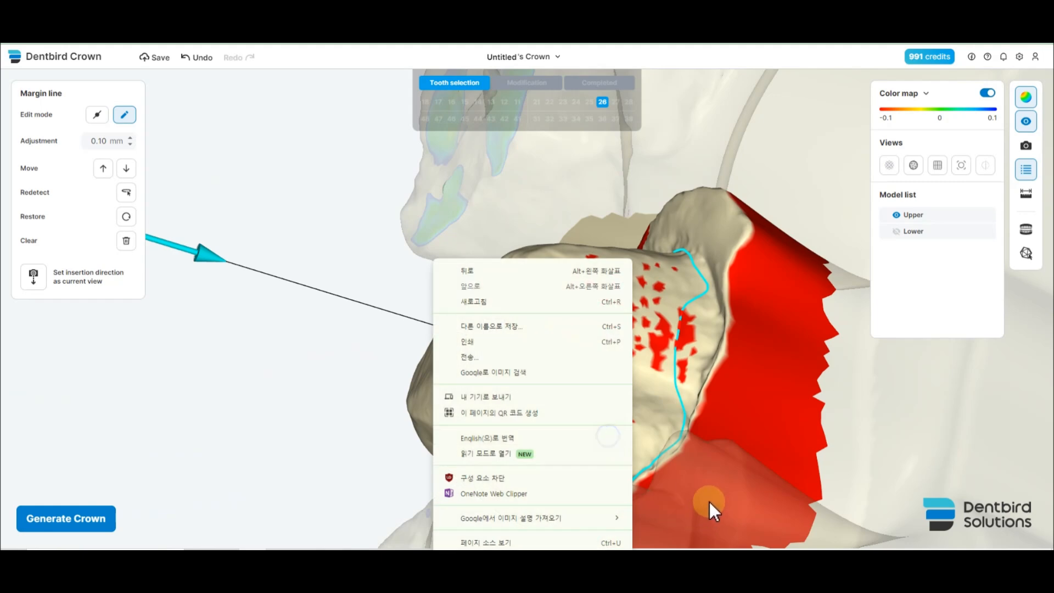
right_drag(709, 501, 804, 449)
middle_drag(728, 488, 609, 320)
scroll(609, 324, up, 3)
right_drag(556, 334, 627, 329)
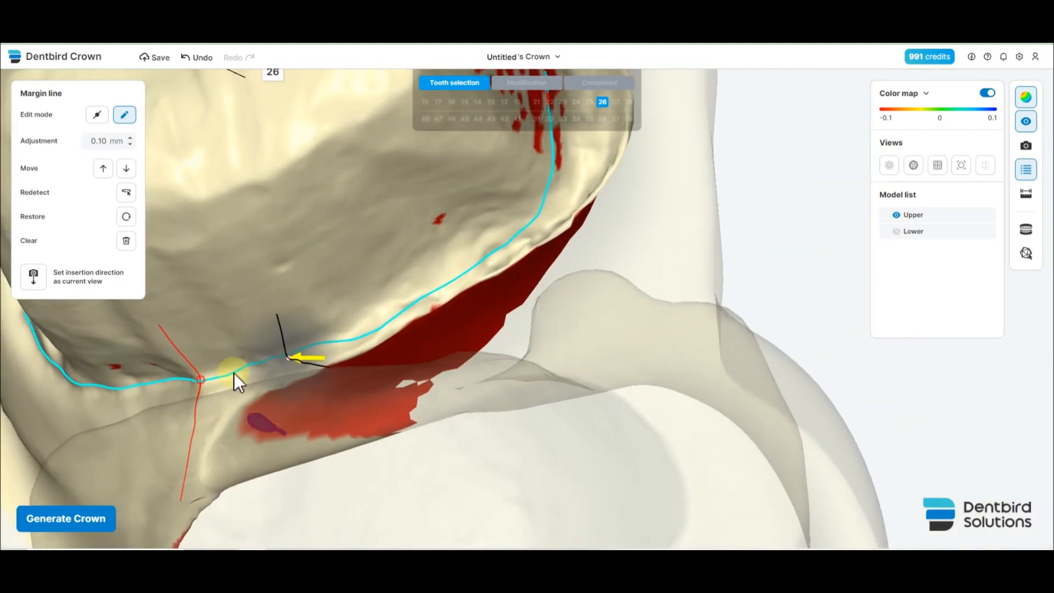
right_drag(554, 252, 305, 347)
drag(269, 315, 334, 362)
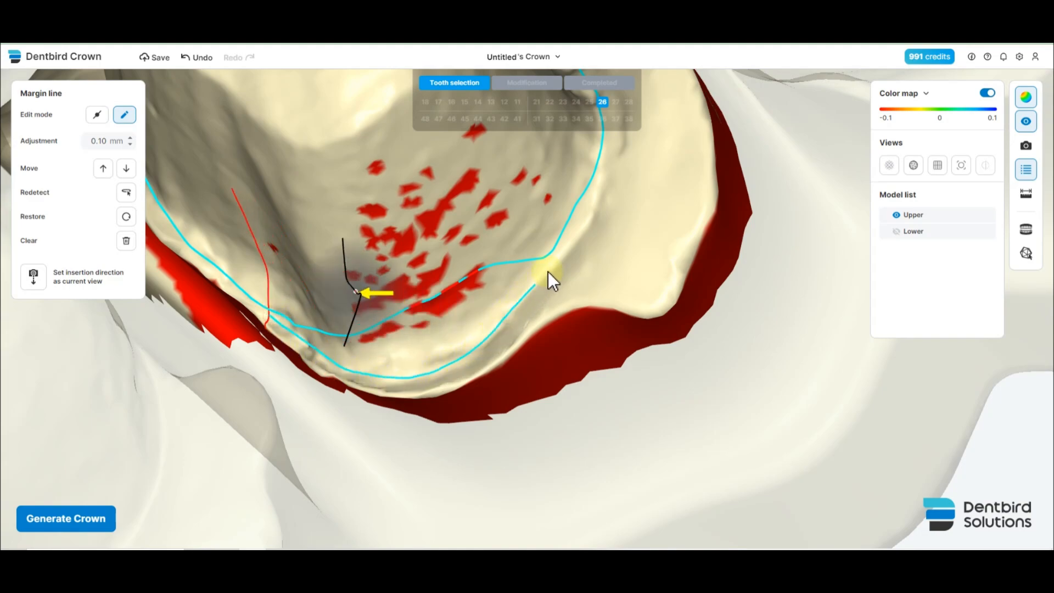
Generate the crown for tooth 26 from the edited margin line.
right_drag(704, 389, 245, 351)
scroll(695, 410, down, 5)
click(80, 518)
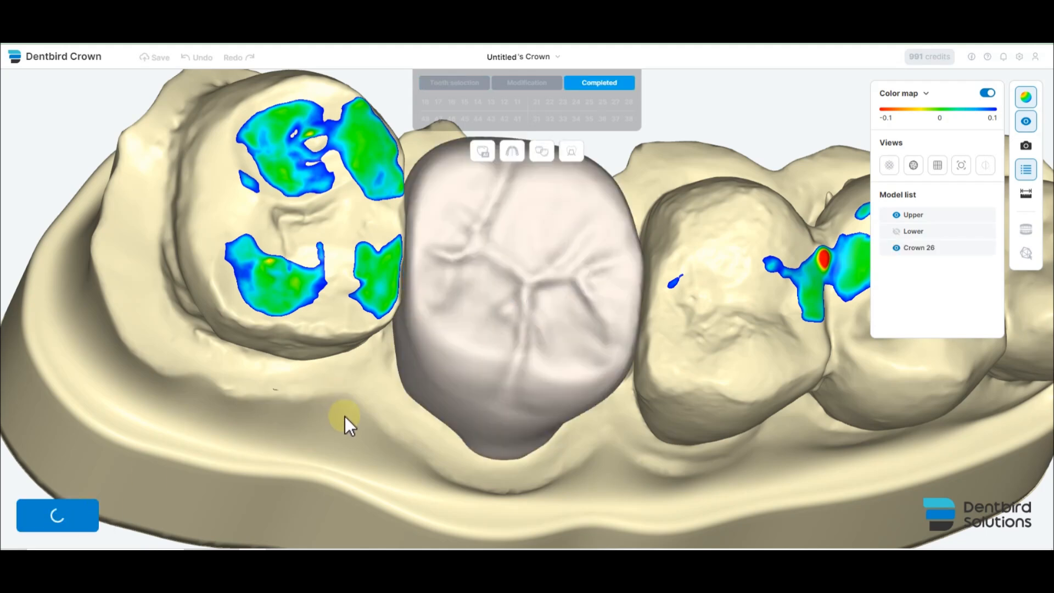
Hide the upper arch, turn off the color map, and examine Crown 26 from several angles.
drag(615, 414, 617, 271)
mouse_move(903, 236)
click(896, 215)
right_drag(671, 238, 657, 367)
middle_drag(646, 171, 650, 343)
drag(650, 343, 364, 355)
click(987, 95)
drag(631, 282, 582, 308)
scroll(541, 322, down, 5)
scroll(561, 321, up, 3)
Open the export options for Crown 26 and check which CAM software it can be sent to.
click(44, 510)
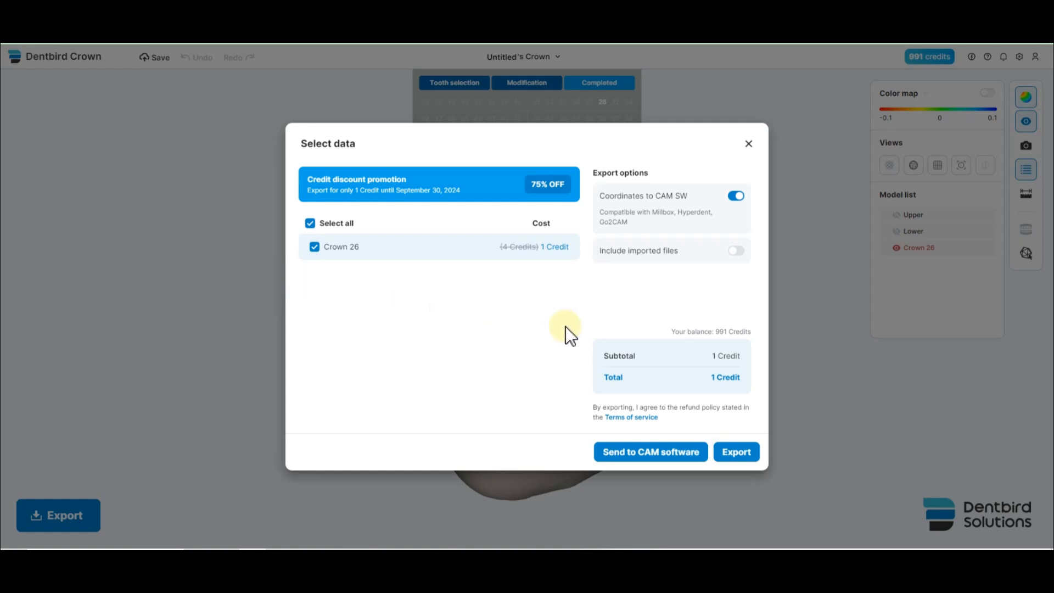
click(667, 456)
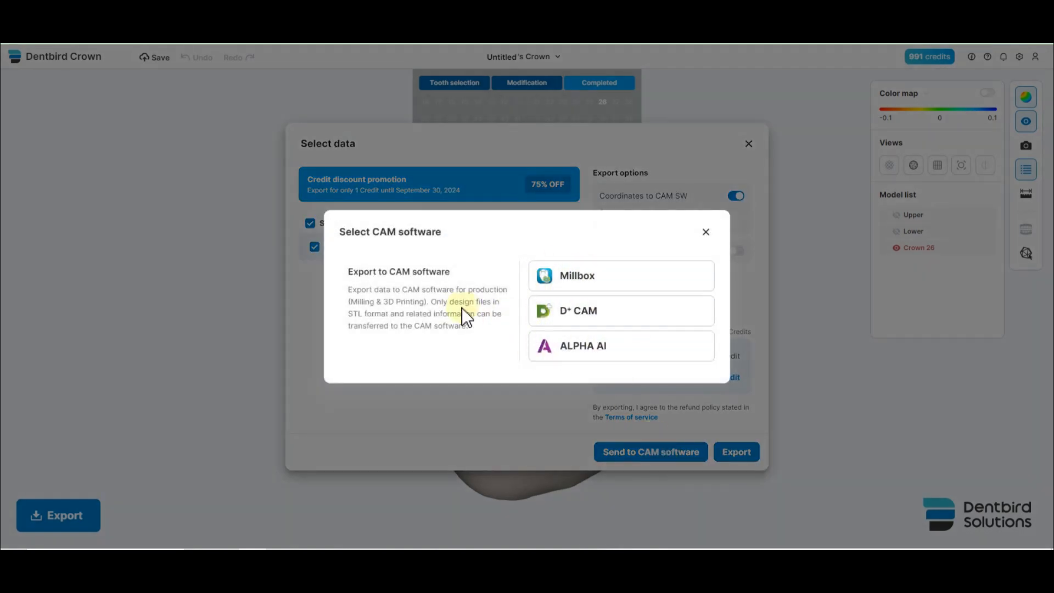
click(705, 232)
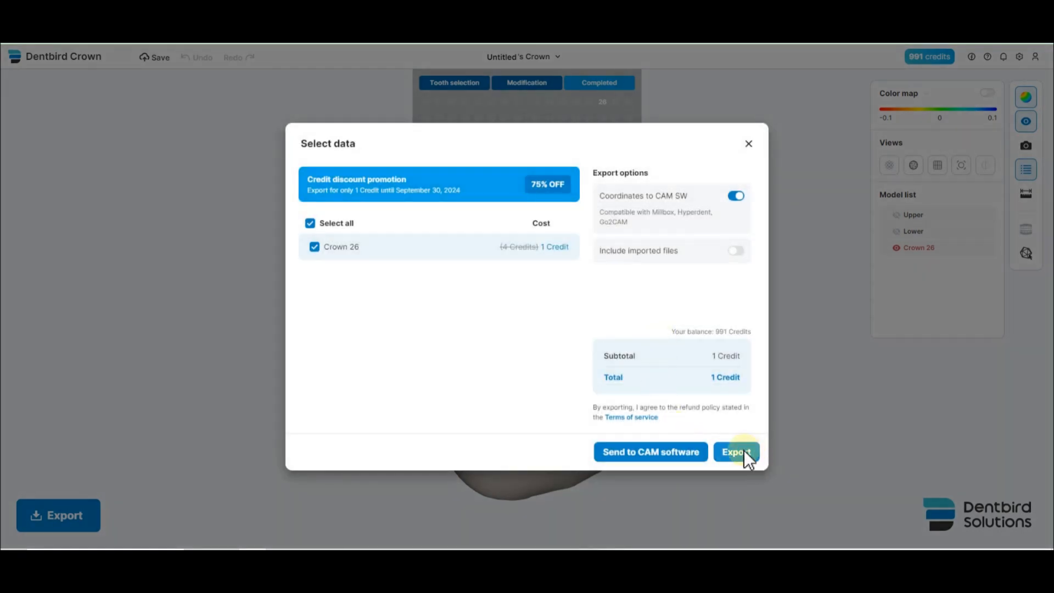